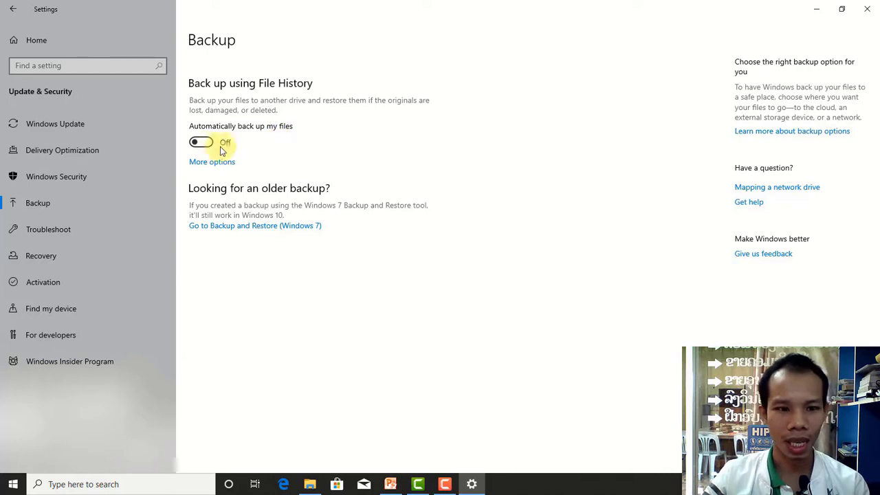
- Turn on automatic file backup with File History and look through its detailed backup options
{"action": "left_click", "coordinate": [203, 145]}
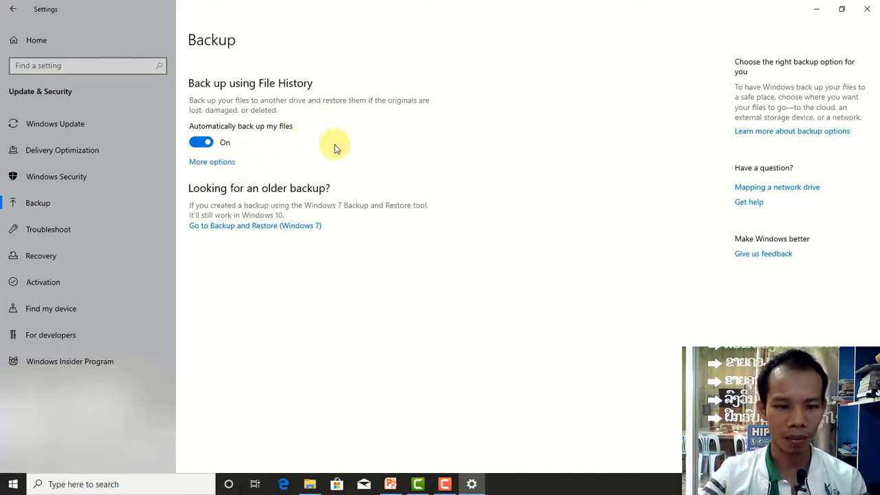
{"action": "left_click", "coordinate": [207, 163]}
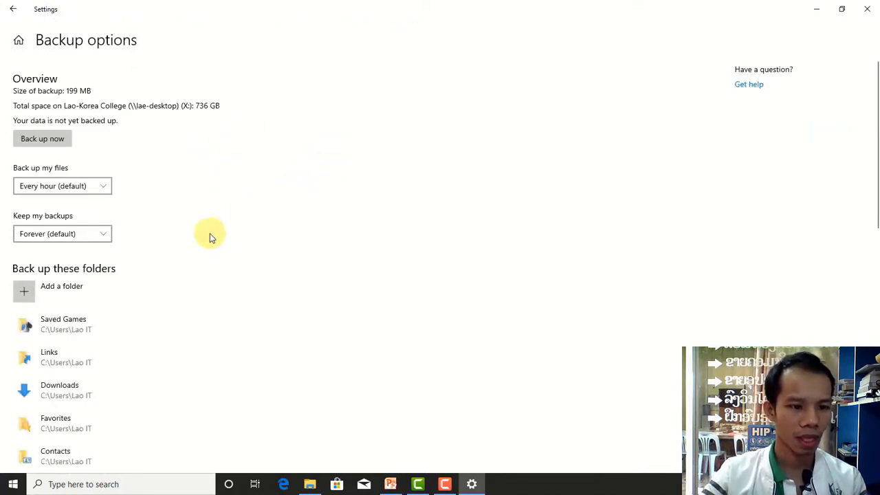
{"action": "scroll", "coordinate": [191, 245], "scroll_direction": "down", "scroll_amount": 4}
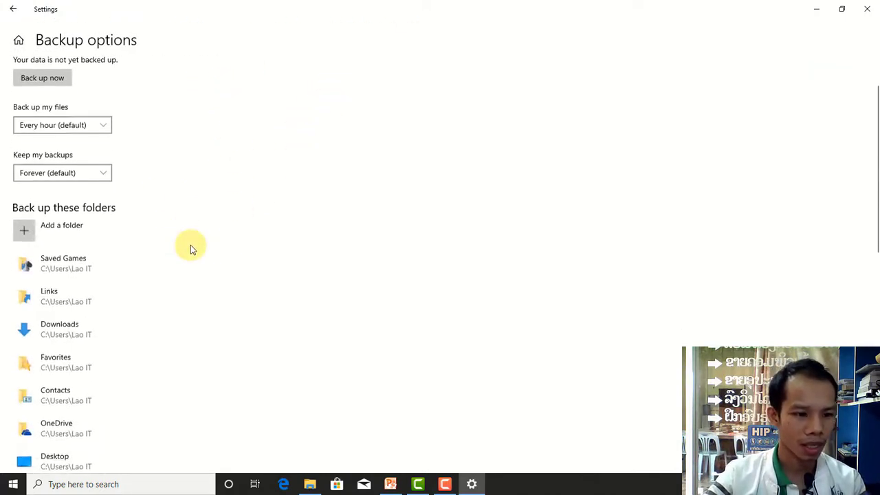
{"action": "scroll", "coordinate": [190, 245], "scroll_direction": "down", "scroll_amount": 4}
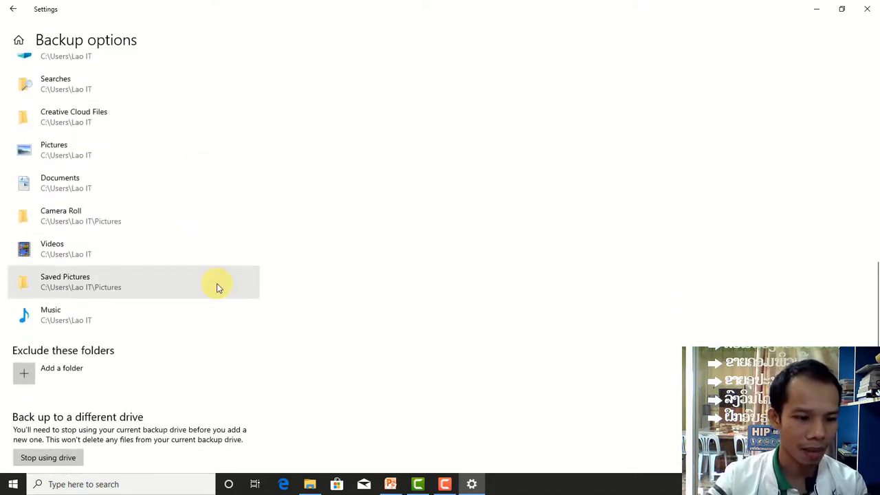
{"action": "scroll", "coordinate": [217, 284], "scroll_direction": "up", "scroll_amount": 10}
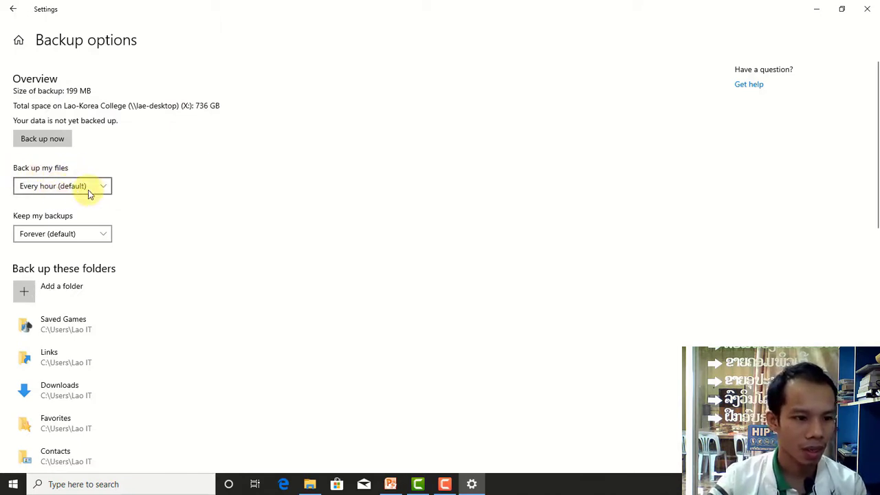
- Examine the available choices for how often files are backed up and how long backups are kept
{"action": "left_click", "coordinate": [107, 187]}
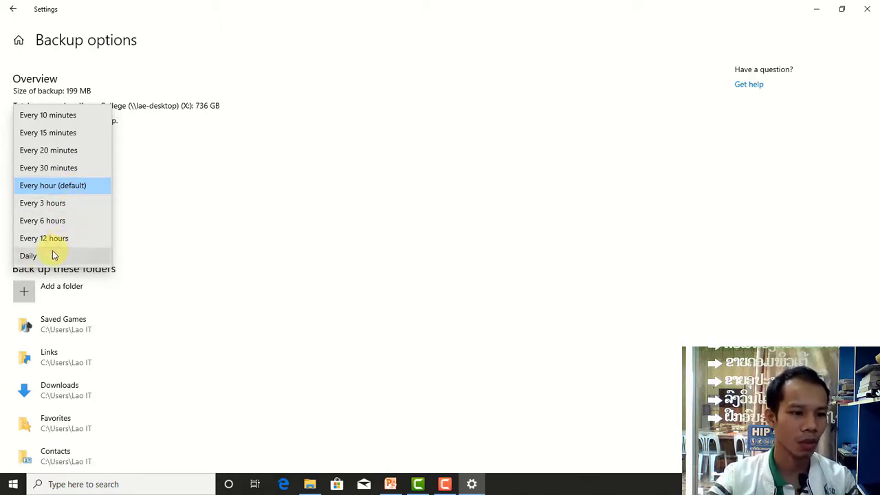
{"action": "left_click", "coordinate": [206, 230]}
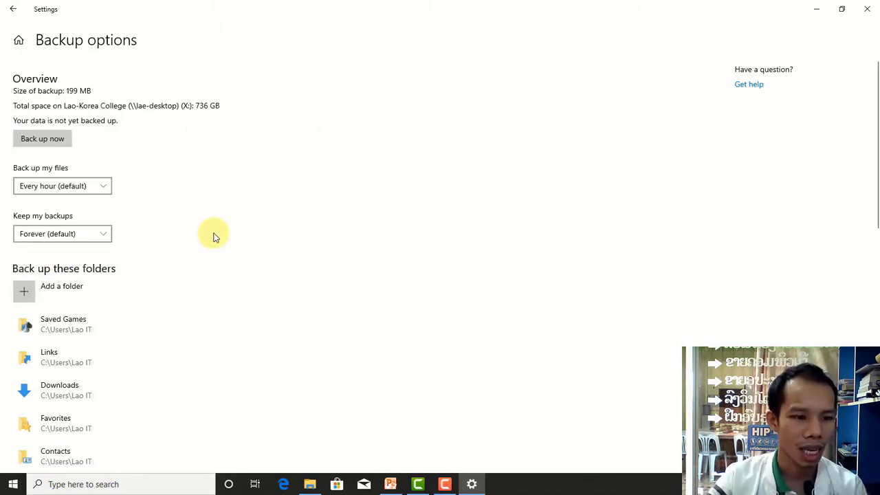
{"action": "left_click", "coordinate": [100, 239]}
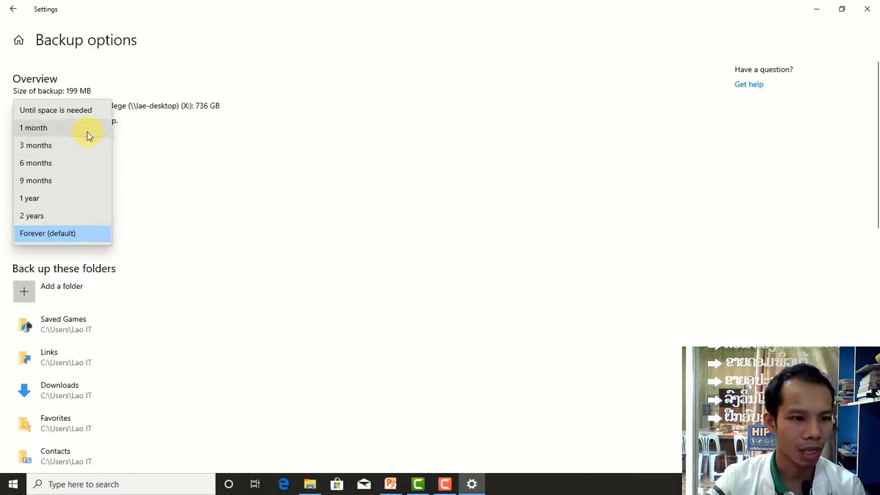
{"action": "left_click", "coordinate": [354, 213]}
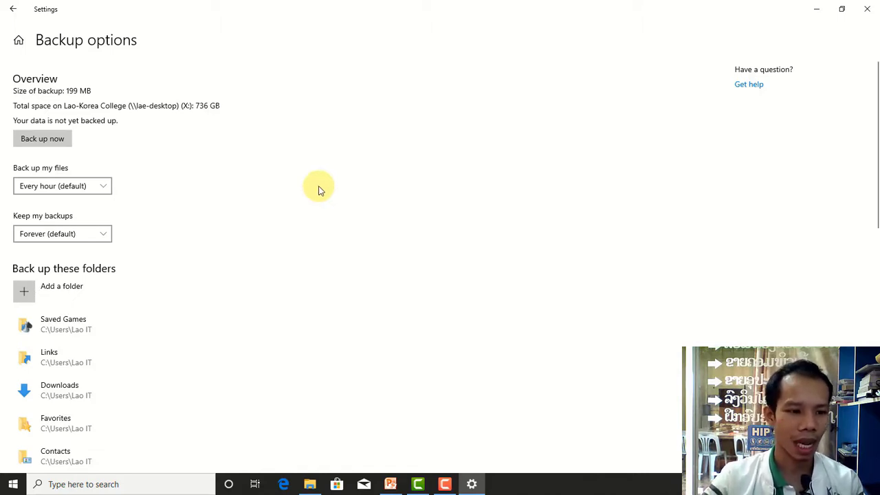
{"action": "left_click", "coordinate": [105, 232]}
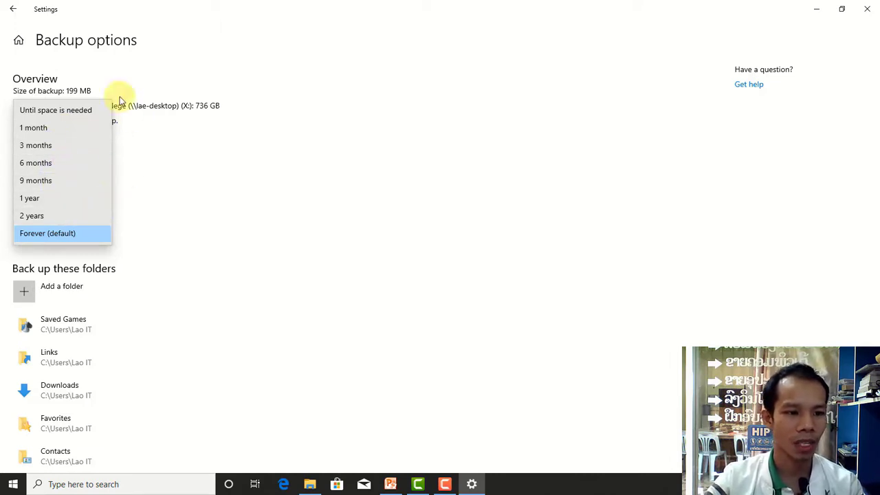
{"action": "left_click", "coordinate": [90, 235]}
{"action": "left_click", "coordinate": [99, 238]}
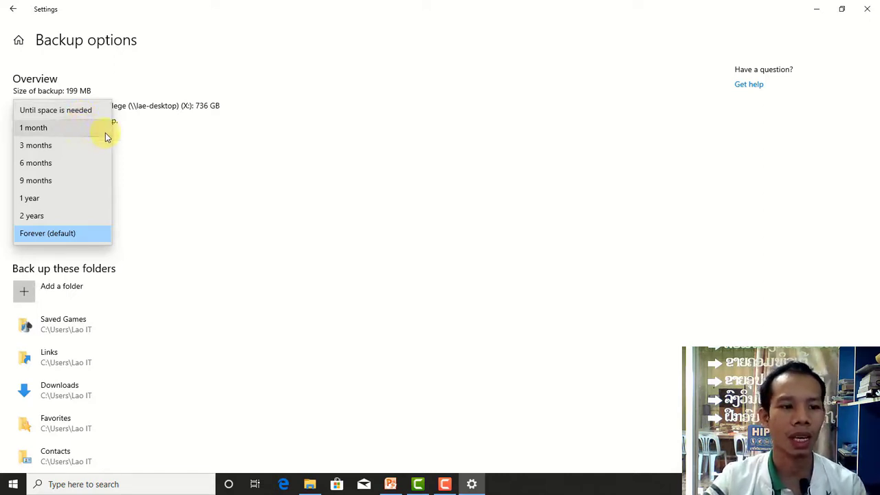
{"action": "left_click", "coordinate": [330, 191]}
- Review the folders included in the backup and check the folder picker for adding another, without choosing one
{"action": "scroll", "coordinate": [223, 237], "scroll_direction": "down", "scroll_amount": 1}
{"action": "scroll", "coordinate": [223, 237], "scroll_direction": "down", "scroll_amount": 1}
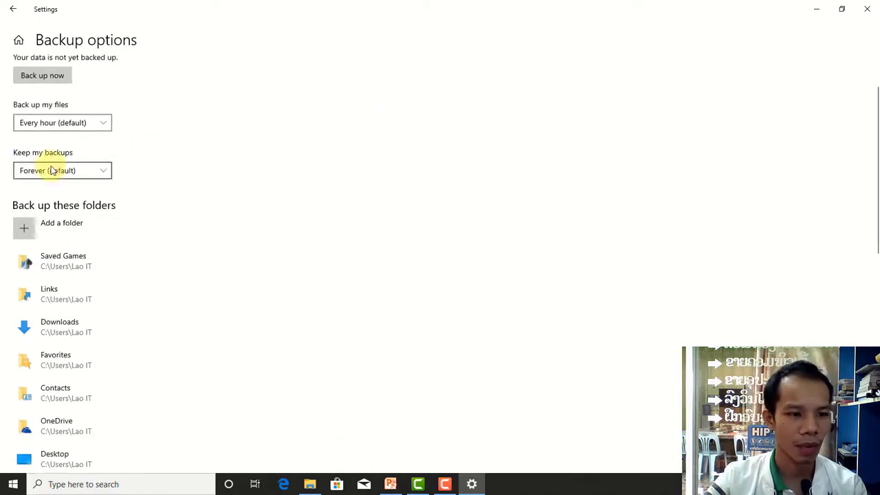
{"action": "scroll", "coordinate": [124, 182], "scroll_direction": "down", "scroll_amount": 2}
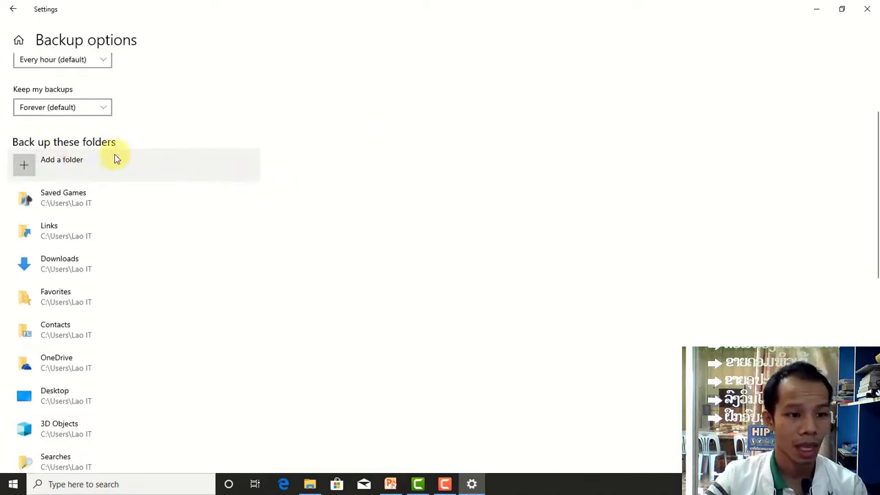
{"action": "left_click", "coordinate": [35, 152]}
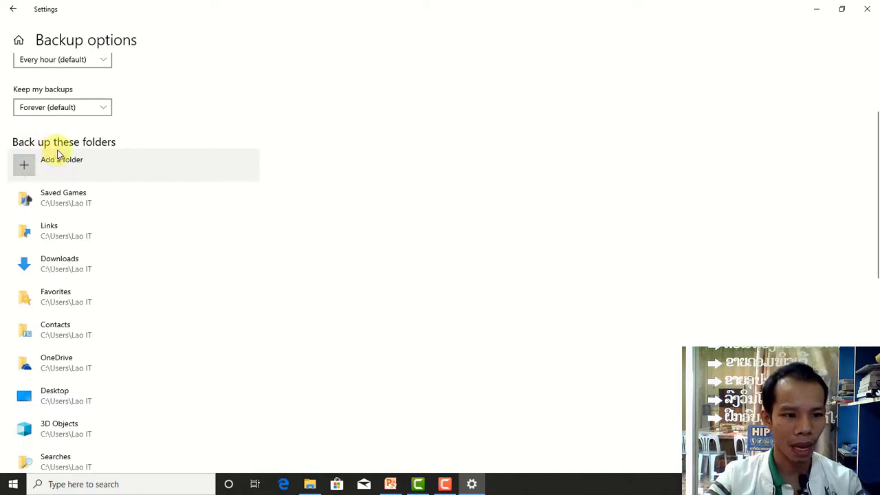
{"action": "scroll", "coordinate": [198, 197], "scroll_direction": "down", "scroll_amount": 10}
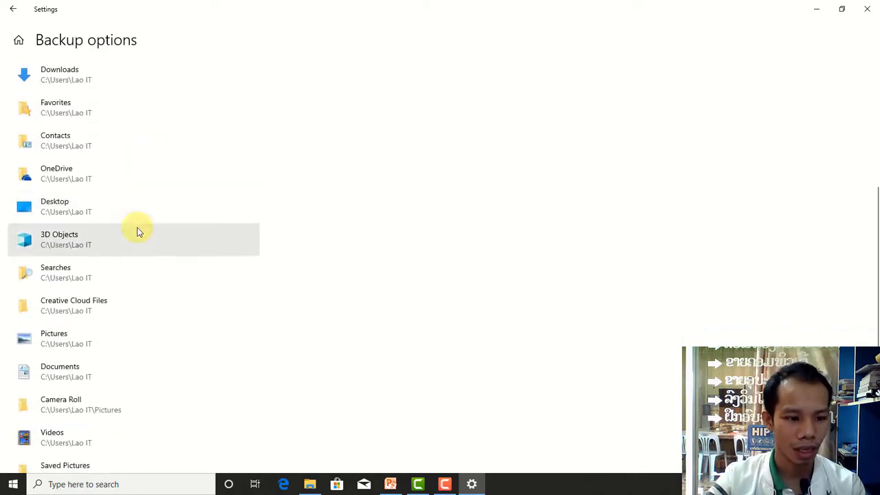
{"action": "scroll", "coordinate": [134, 317], "scroll_direction": "up", "scroll_amount": 13}
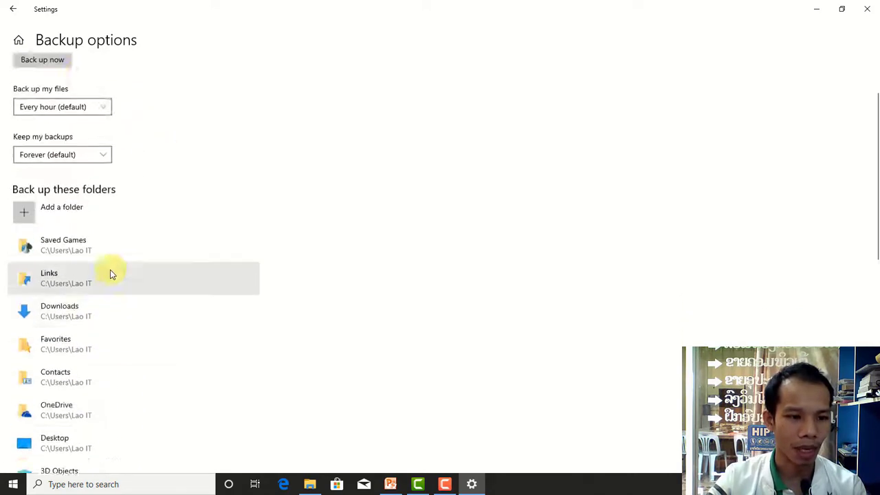
{"action": "scroll", "coordinate": [107, 208], "scroll_direction": "down", "scroll_amount": 3}
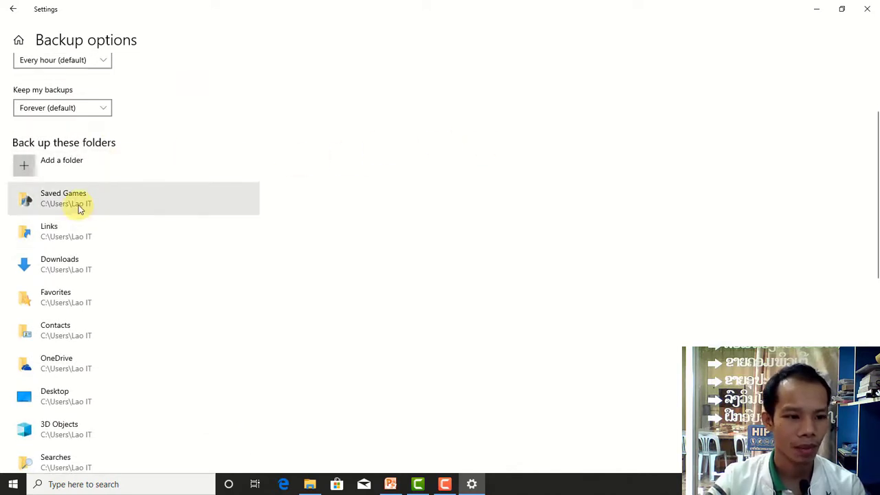
{"action": "left_click", "coordinate": [71, 160]}
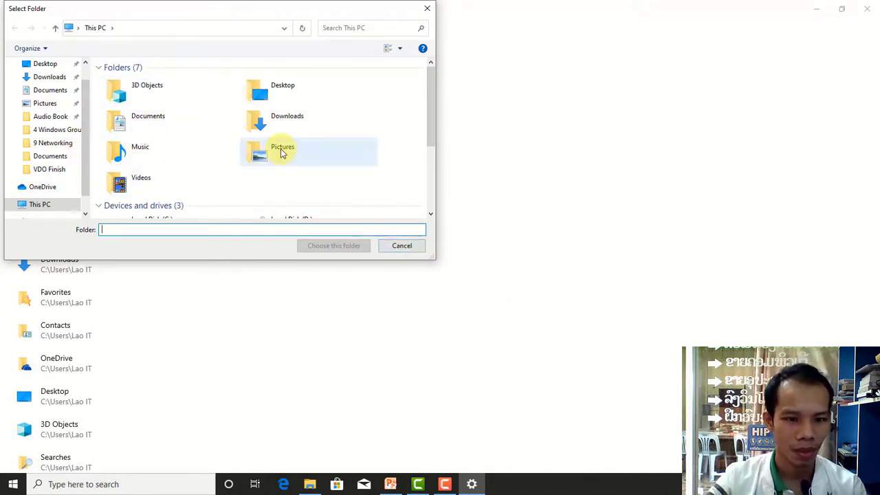
{"action": "left_click", "coordinate": [404, 248]}
- Remove the Pictures folder from the list of backed-up folders
{"action": "scroll", "coordinate": [151, 294], "scroll_direction": "down", "scroll_amount": 5}
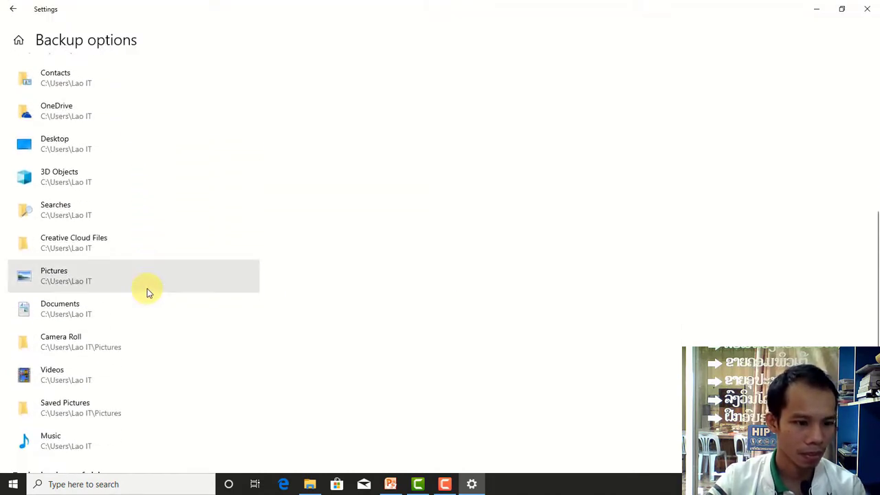
{"action": "left_click", "coordinate": [125, 281]}
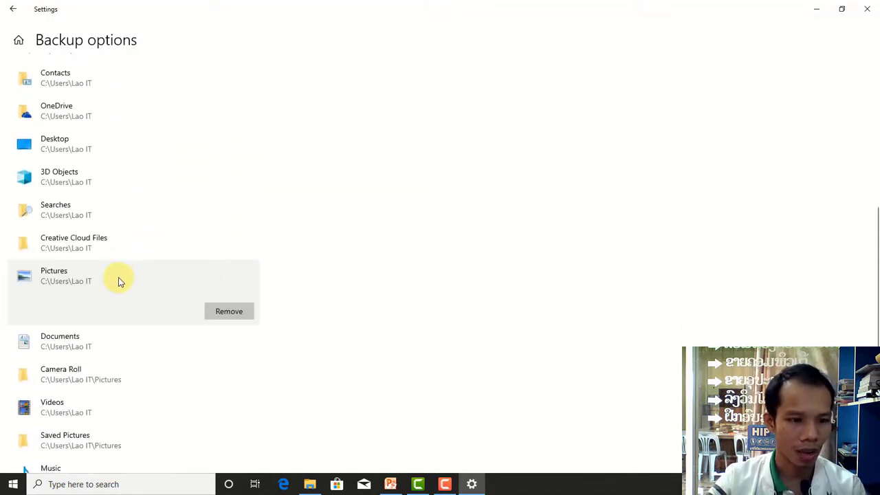
{"action": "left_click", "coordinate": [226, 314]}
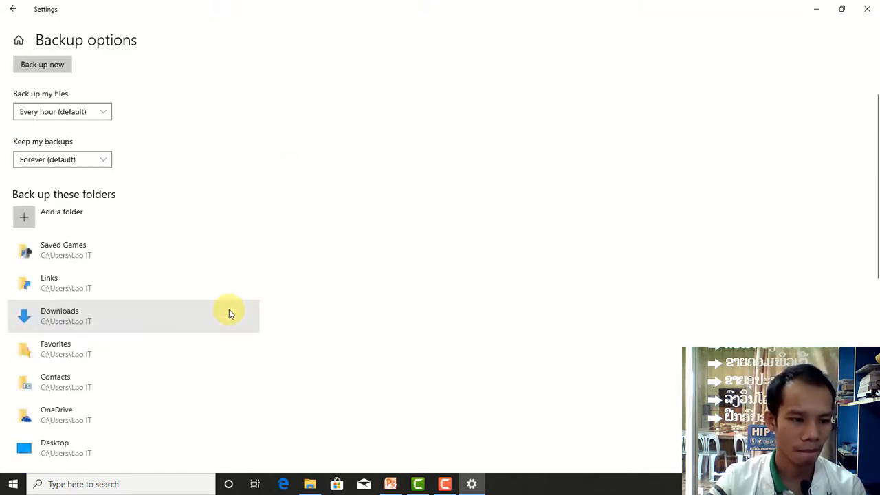
- Add the Pictures folder from This PC to the list of backed-up folders
{"action": "left_click", "coordinate": [90, 216]}
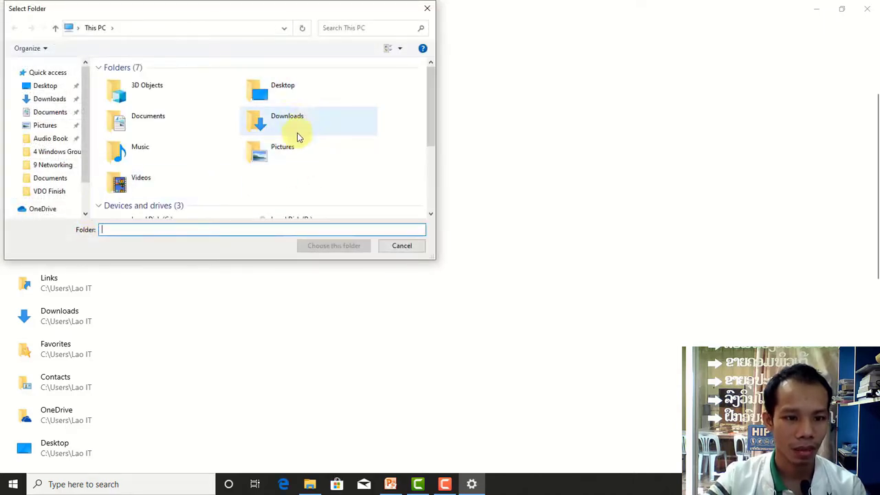
{"action": "left_click", "coordinate": [303, 150]}
{"action": "left_click", "coordinate": [335, 246]}
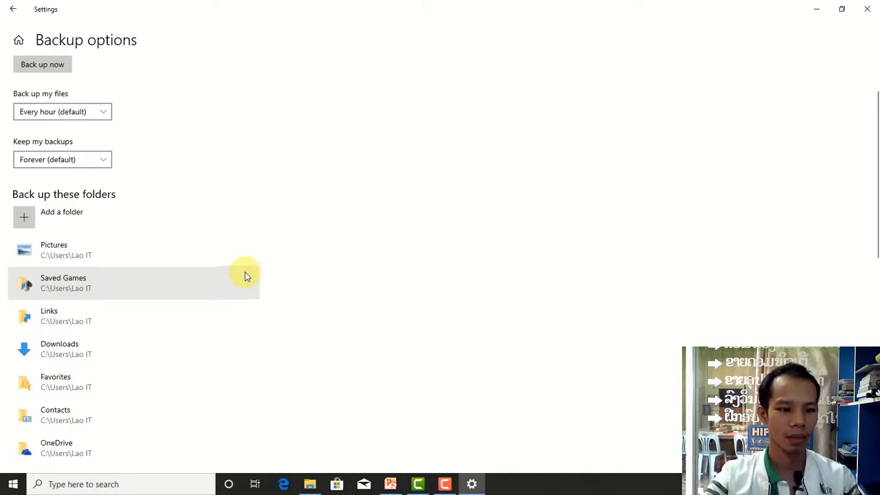
- Open the File History control page from the related settings and check its personal file restore window
{"action": "scroll", "coordinate": [245, 272], "scroll_direction": "down", "scroll_amount": 2}
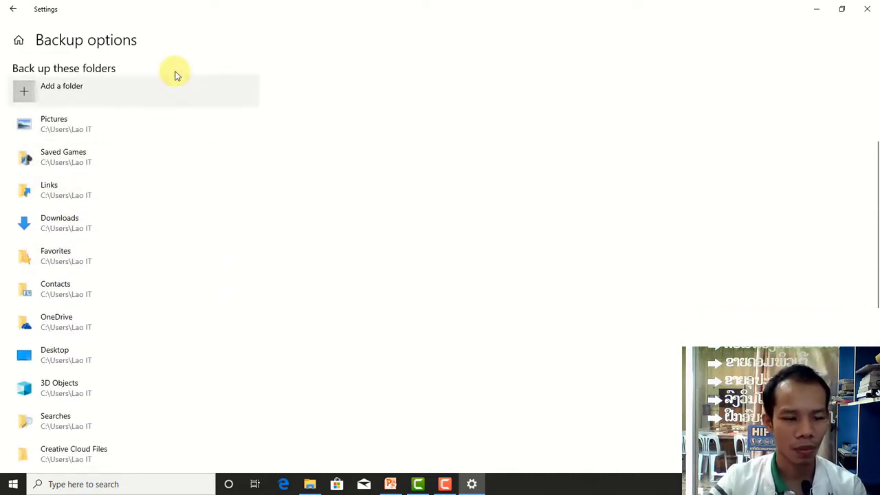
{"action": "scroll", "coordinate": [165, 238], "scroll_direction": "down", "scroll_amount": 6}
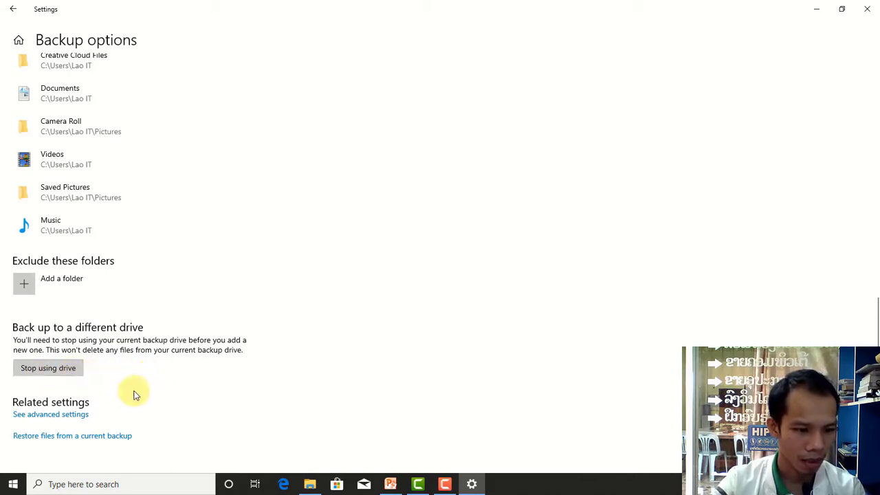
{"action": "left_click", "coordinate": [71, 420]}
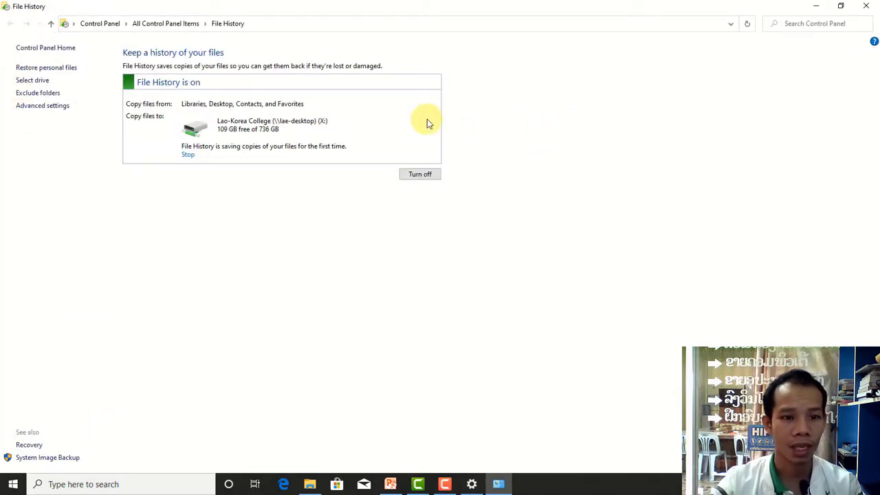
{"action": "left_click", "coordinate": [69, 74]}
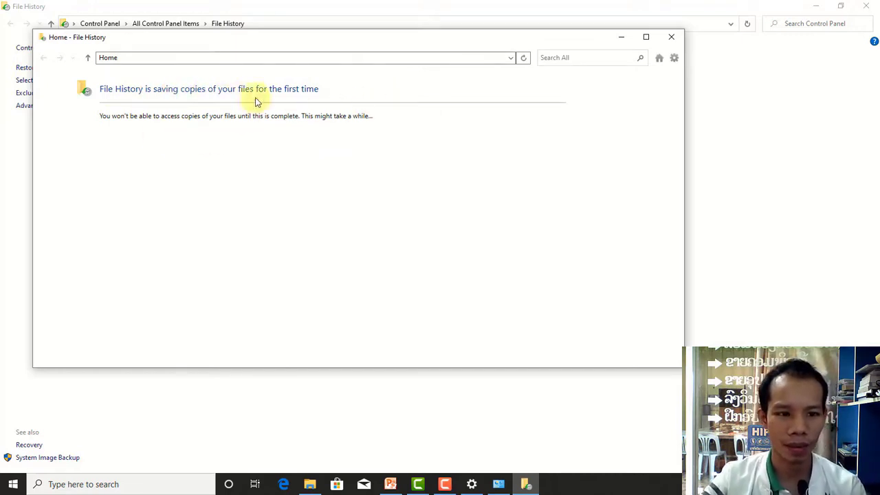
{"action": "left_click", "coordinate": [672, 36]}
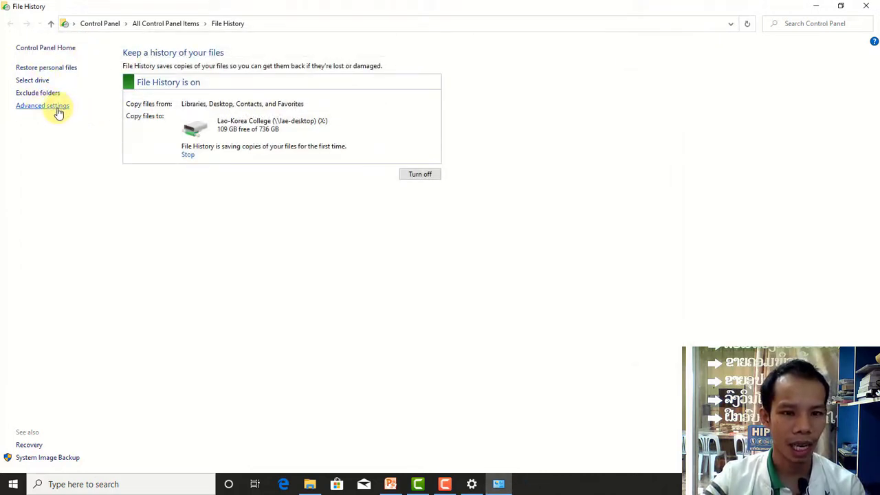
- Open File History's advanced settings and check the interval choices for saving copies of files
{"action": "left_click", "coordinate": [58, 110]}
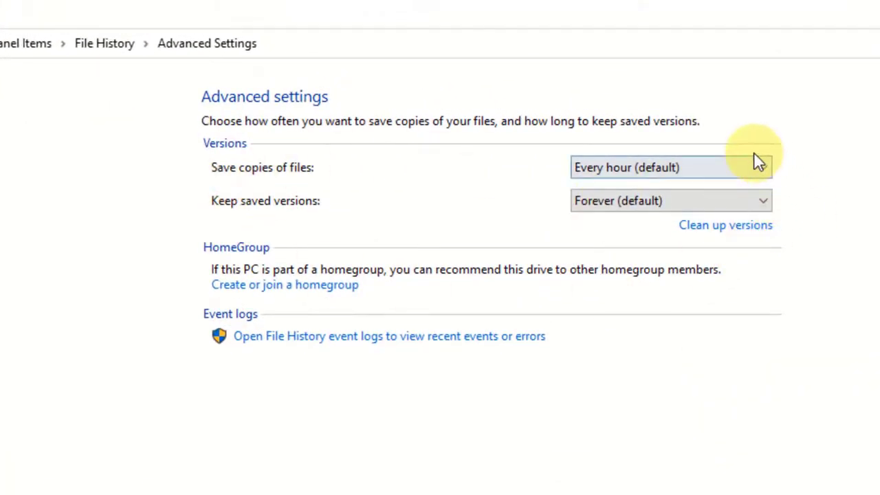
{"action": "left_click", "coordinate": [754, 160]}
{"action": "left_click", "coordinate": [765, 169]}
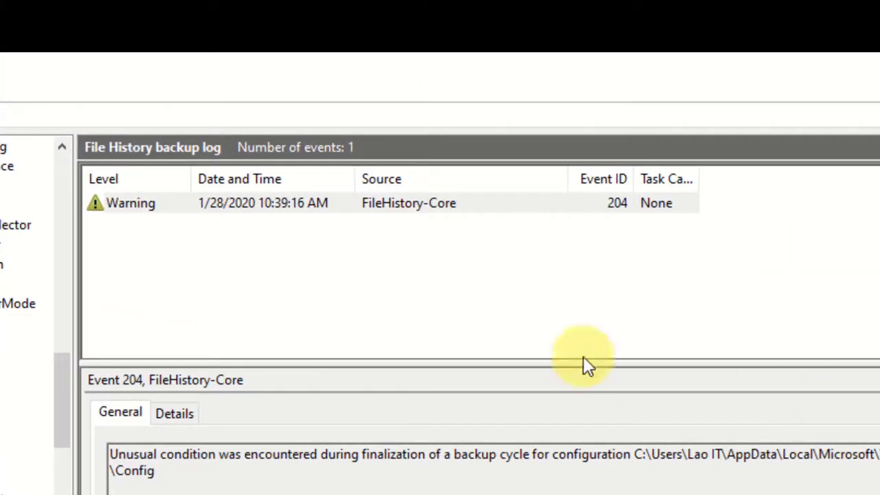
- Inspect the warning in the File History backup log with the Date and Time column widened, and return to the backup options
{"action": "left_click", "coordinate": [232, 203]}
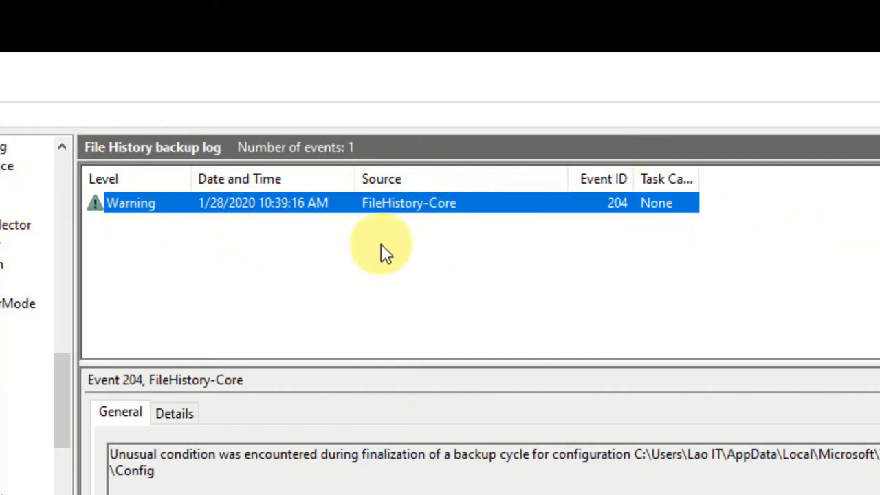
{"action": "left_click_drag", "start_coordinate": [354, 177], "coordinate": [446, 170]}
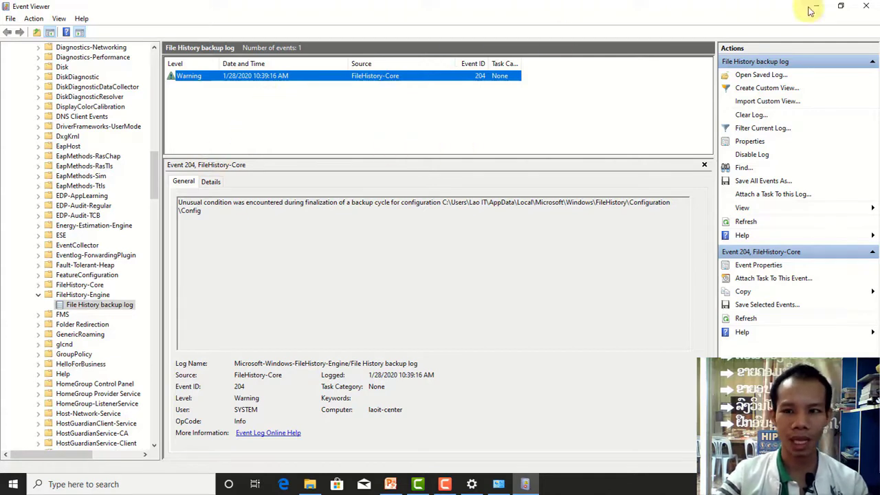
{"action": "left_click", "coordinate": [863, 6]}
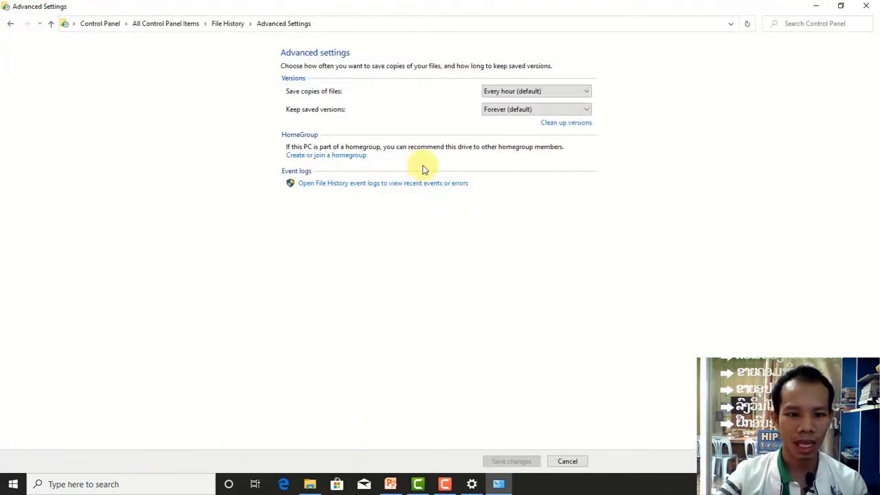
{"action": "left_click", "coordinate": [10, 24]}
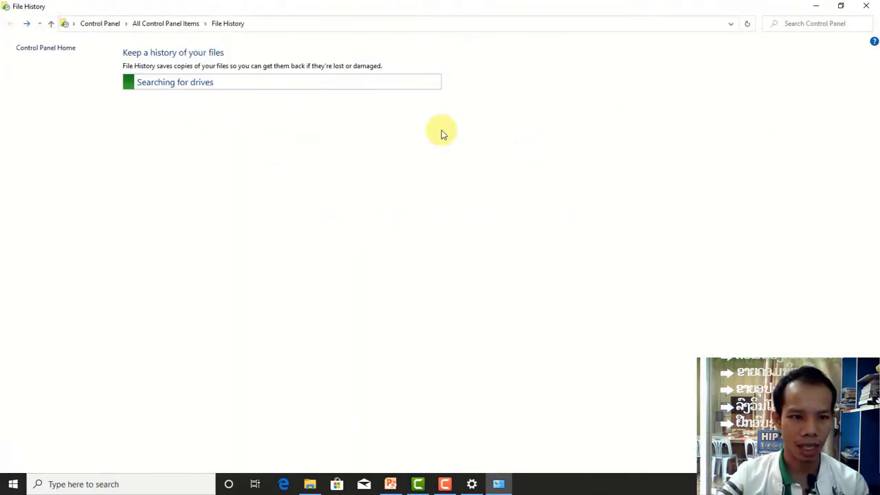
{"action": "left_click", "coordinate": [866, 7]}
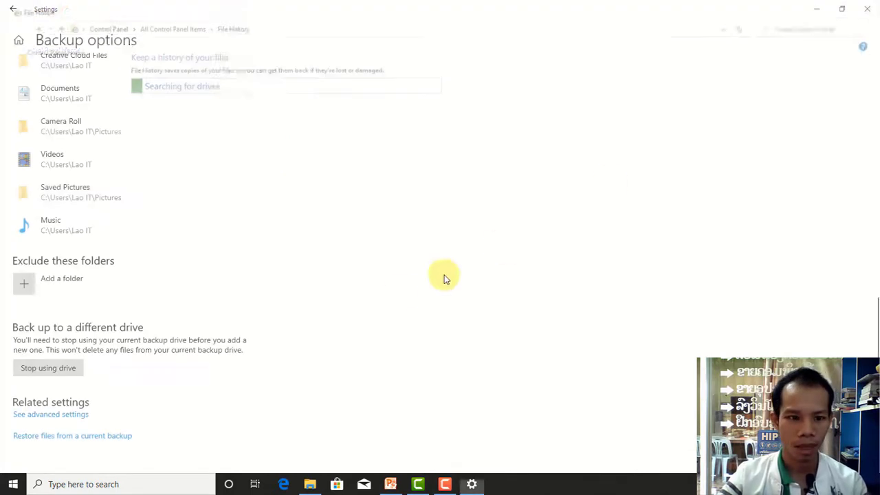
- Review the backed-up folders, the excluded folders section and the status of the running backup
{"action": "scroll", "coordinate": [125, 244], "scroll_direction": "up", "scroll_amount": 10}
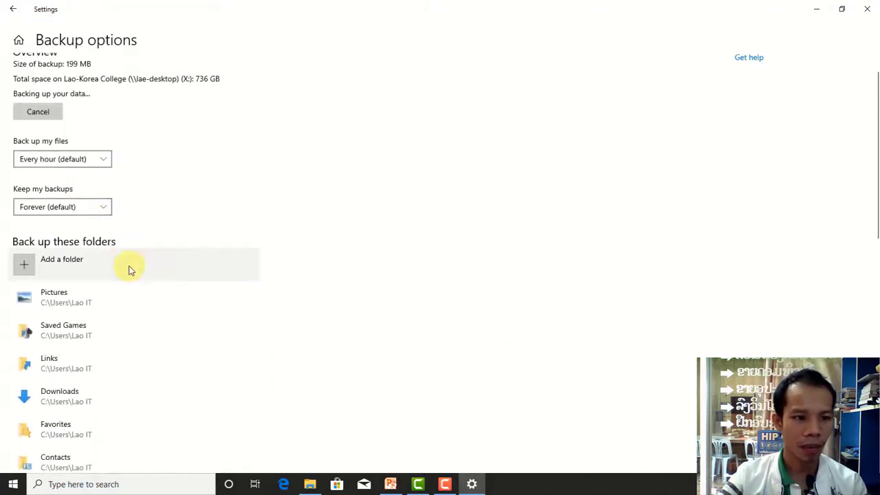
{"action": "scroll", "coordinate": [137, 261], "scroll_direction": "down", "scroll_amount": 3}
{"action": "scroll", "coordinate": [122, 371], "scroll_direction": "down", "scroll_amount": 4}
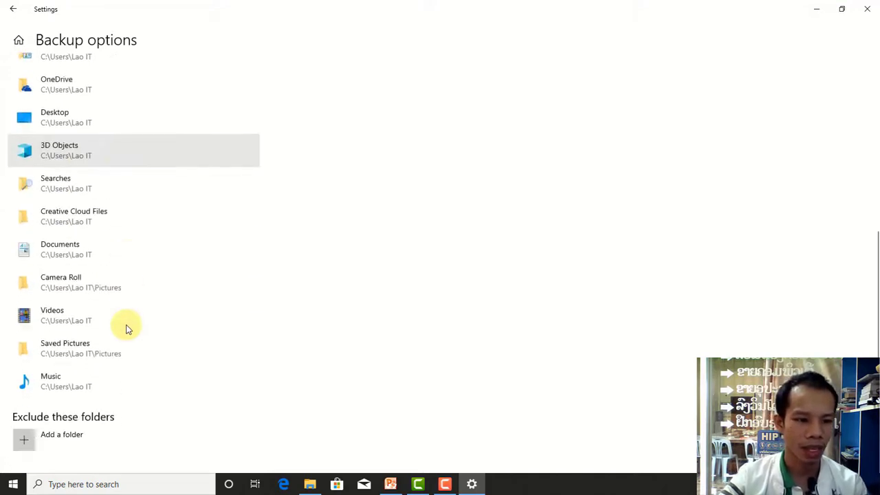
{"action": "scroll", "coordinate": [163, 285], "scroll_direction": "up", "scroll_amount": 8}
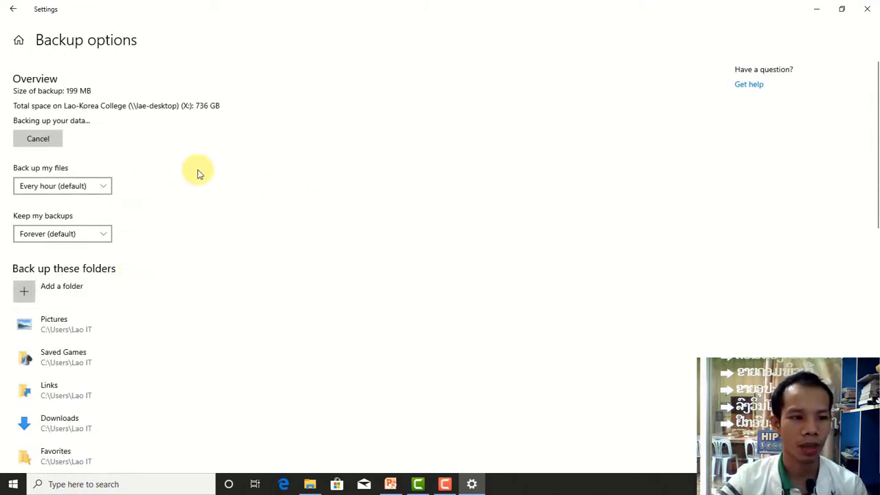
{"action": "left_click", "coordinate": [48, 148]}
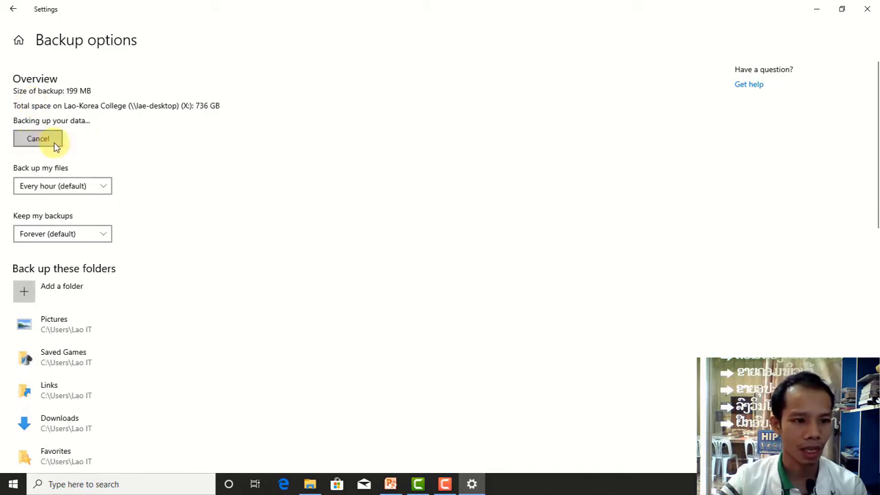